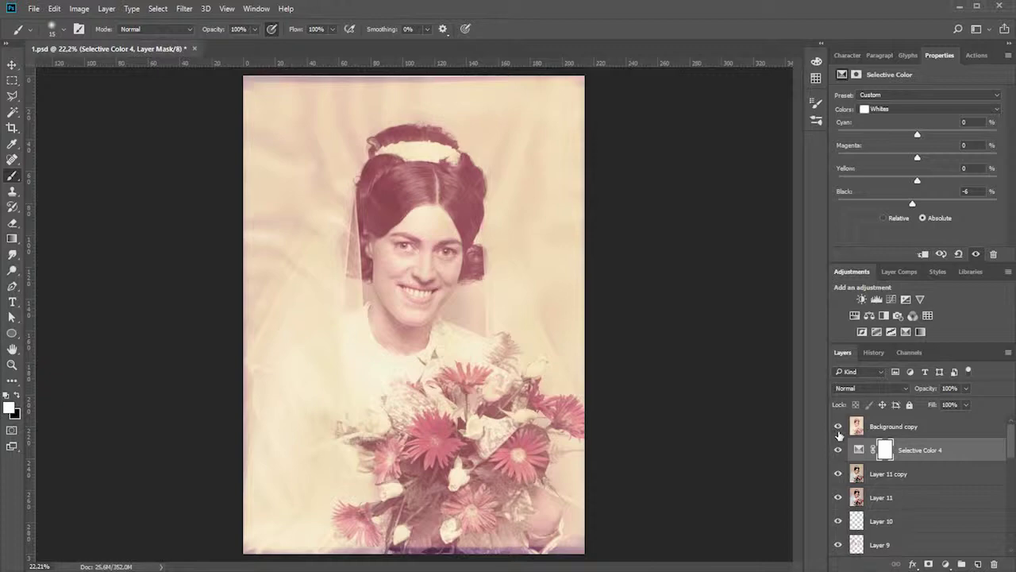
Toggle the Background copy visibility to compare the colour-restored portrait with the scan.
click(837, 427)
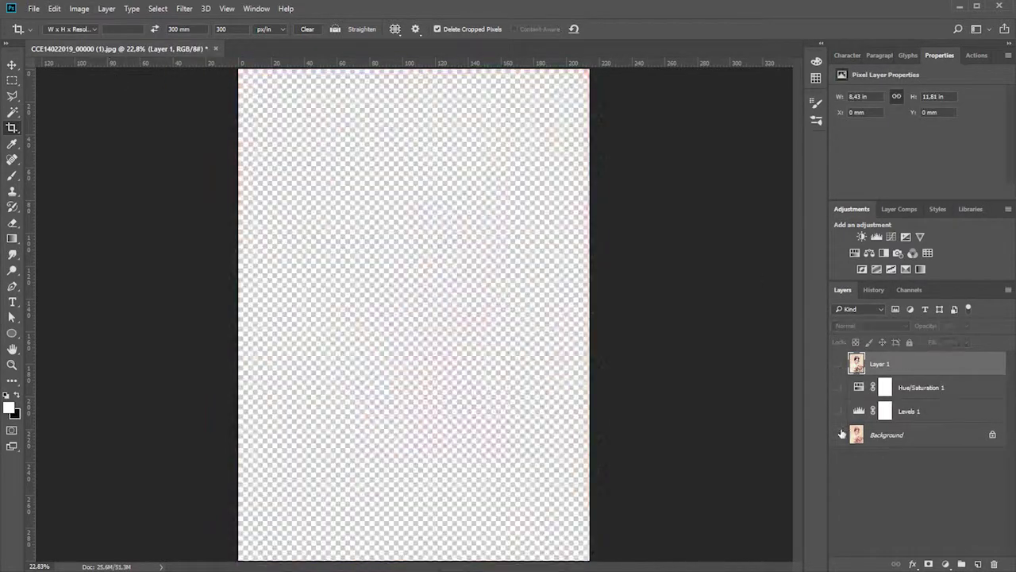
Add a Selective Color adjustment and shift the neutral tones, then move to the Blacks range.
click(920, 268)
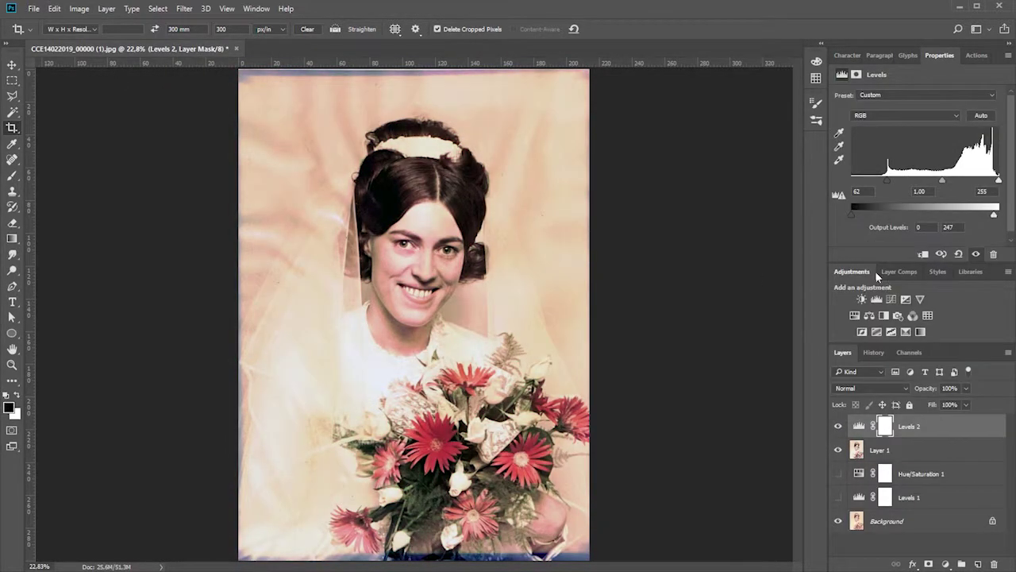
drag(917, 179, 920, 184)
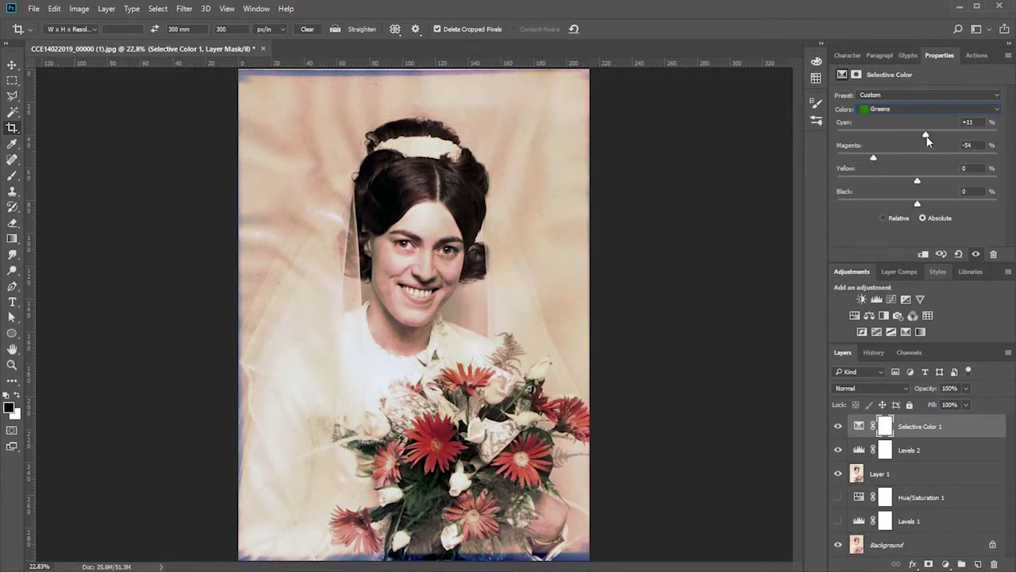
click(929, 108)
click(891, 109)
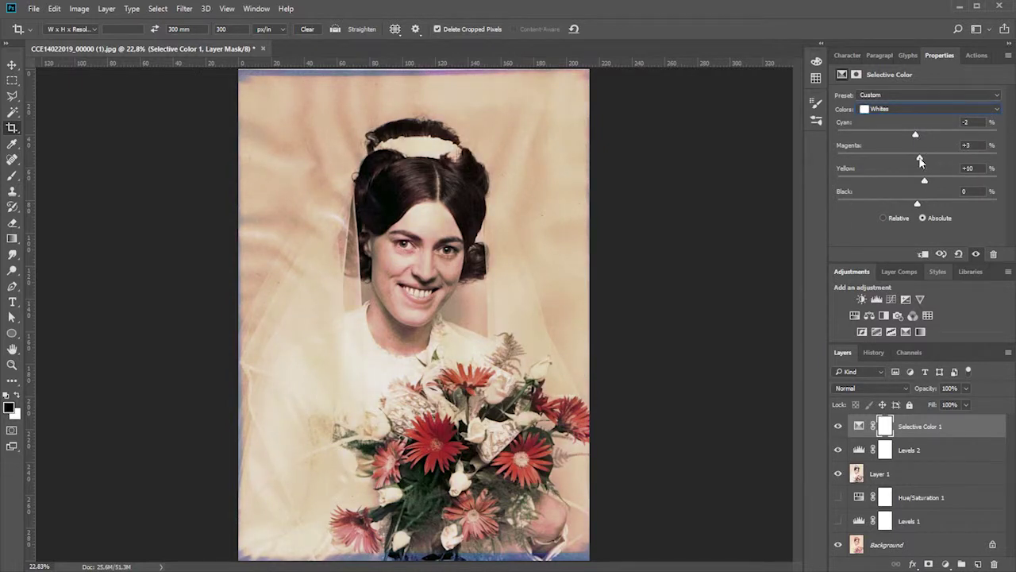
key(Down)
key(Down)
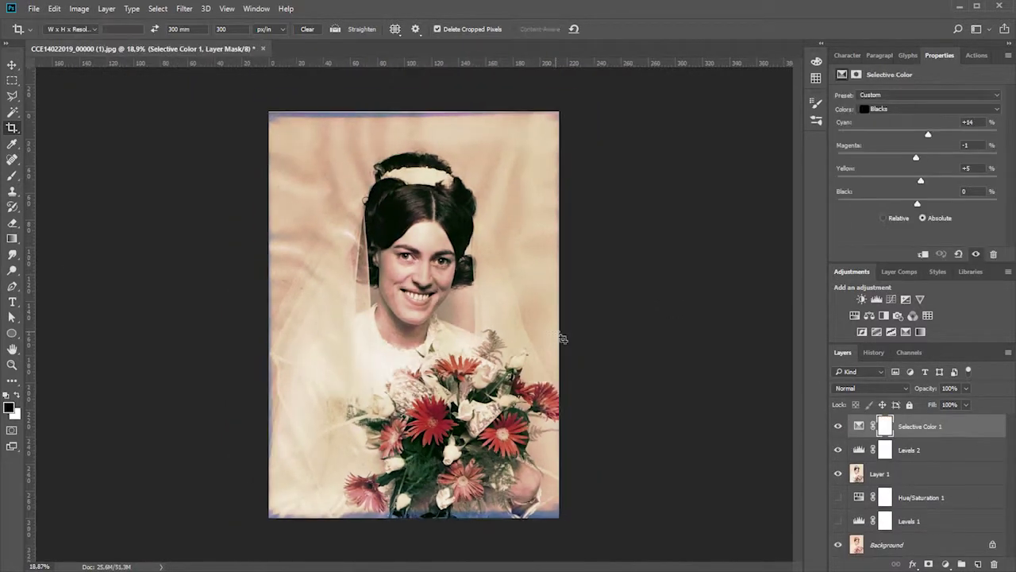
Cycle through the Selective Color ranges, checking Reds and Yellows.
click(890, 109)
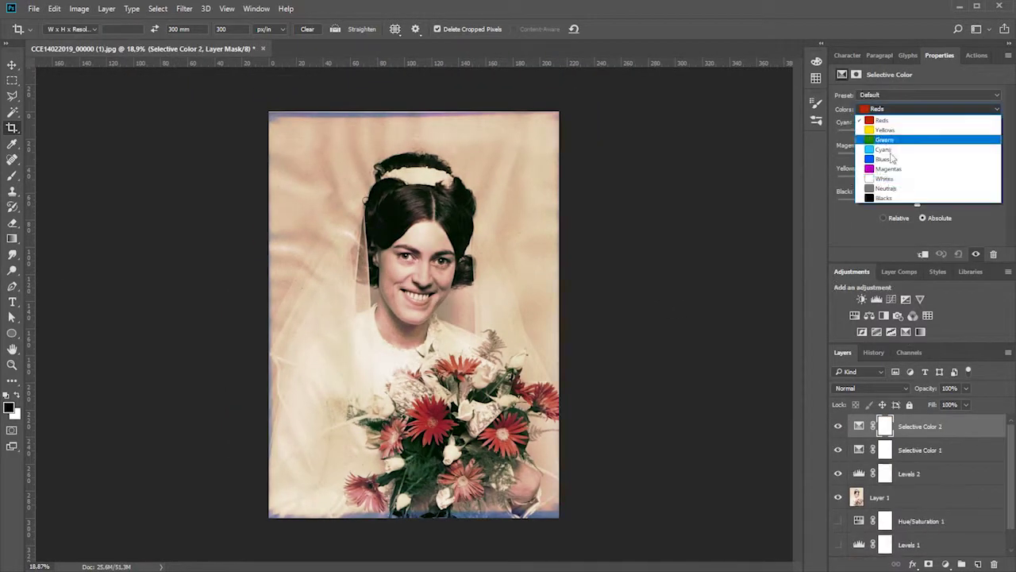
click(886, 188)
click(913, 108)
click(882, 119)
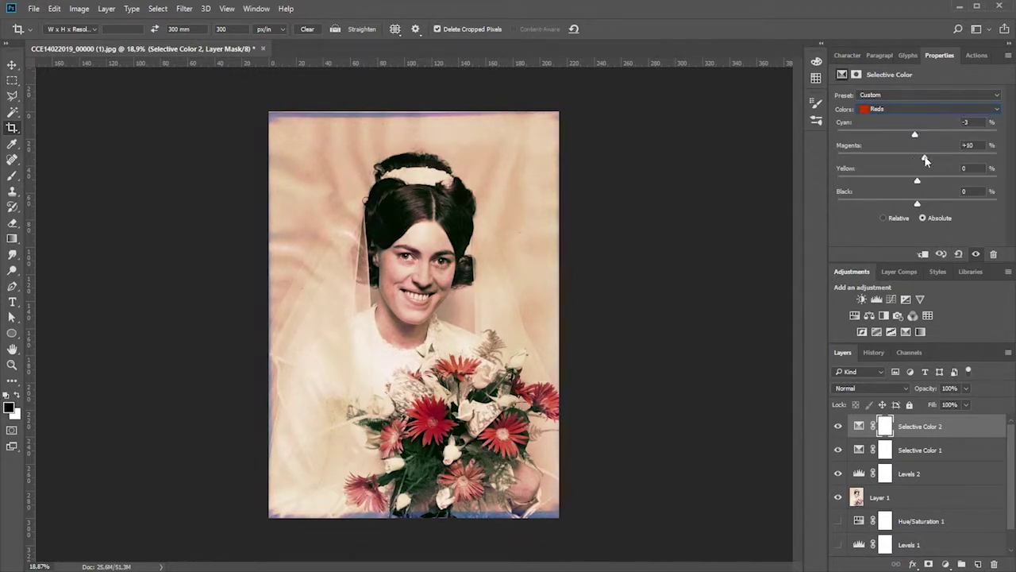
click(913, 109)
click(881, 130)
click(913, 109)
click(882, 129)
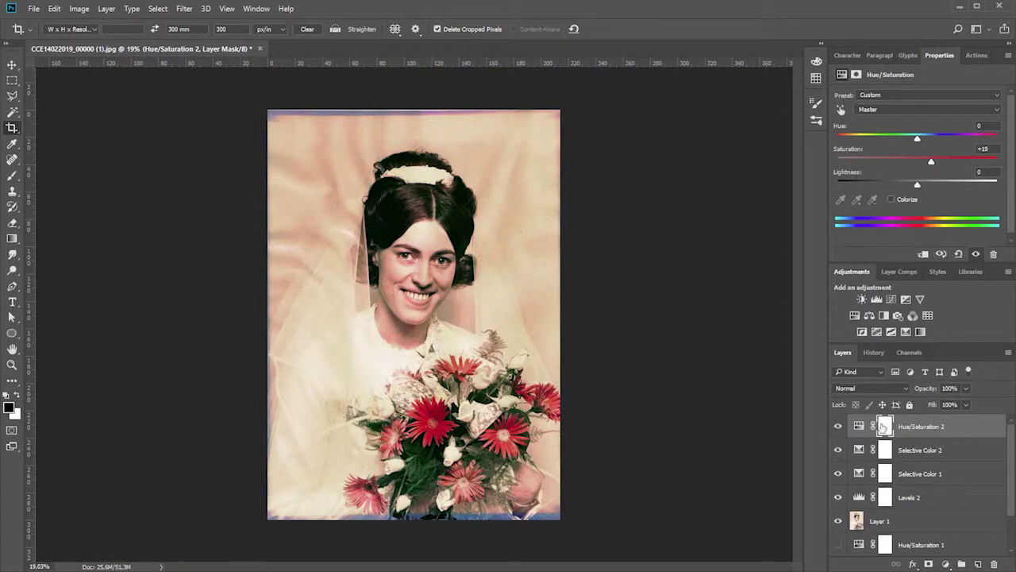
Set Selective Color 2 Whites Black to −1, add a new empty layer, and zoom in on the bride.
click(871, 452)
drag(919, 204, 917, 206)
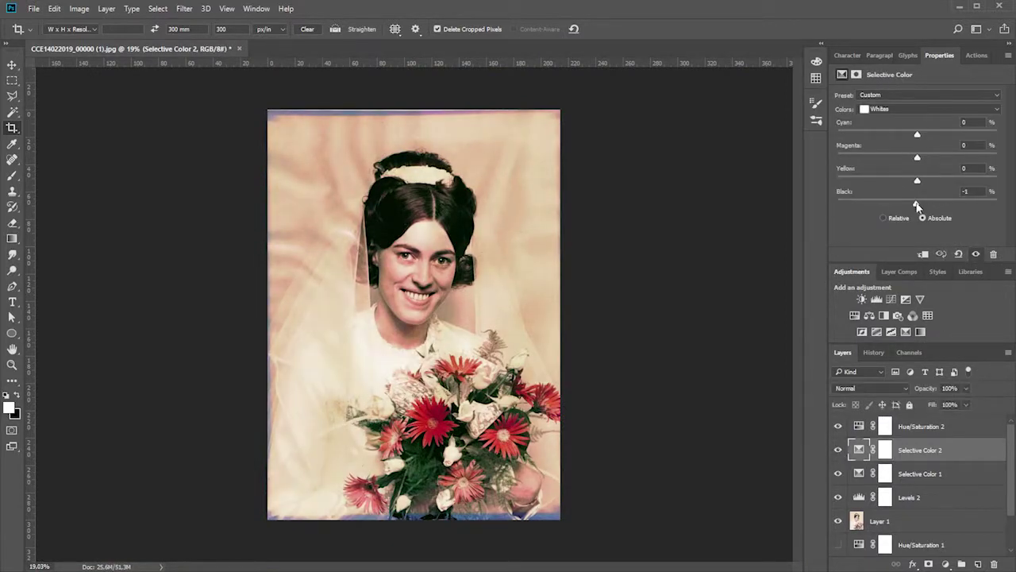
key(ctrl+shift+alt+n)
click(11, 178)
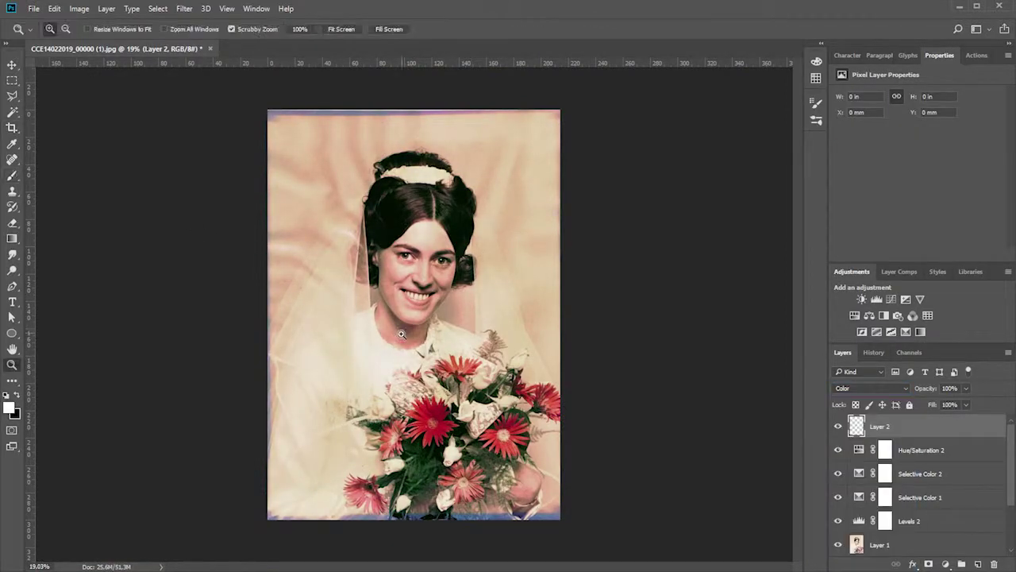
scroll(127, 365, up, 3)
scroll(127, 365, up, 3)
scroll(589, 250, up, 3)
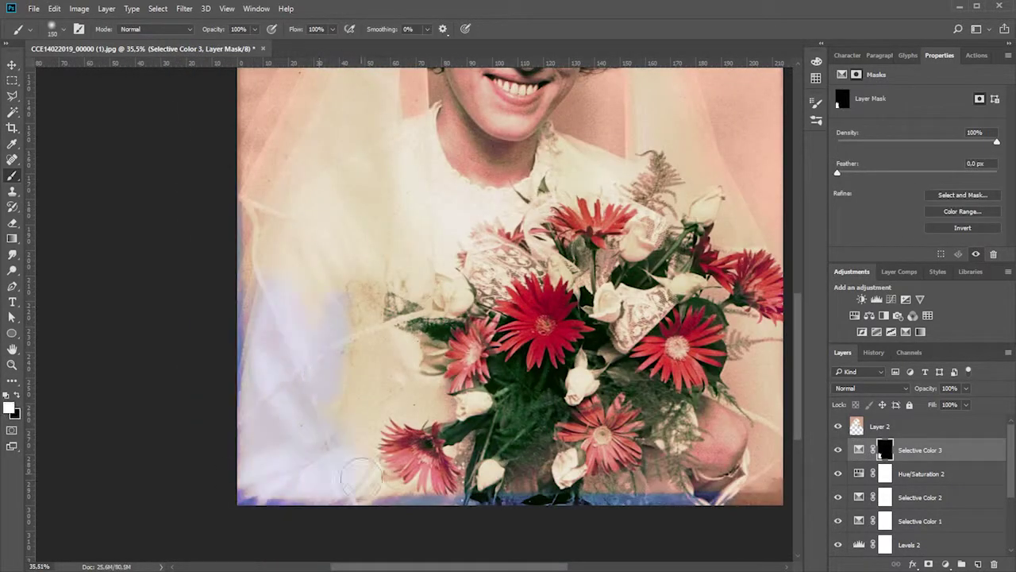
Paint white on the Selective Color 3 mask over veil and dress, then show the peach Layer 2.
mouse_move(361, 476)
mouse_down()
mouse_move(706, 504)
mouse_move(413, 301)
mouse_move(365, 357)
mouse_up()
scroll(365, 357, up, 3)
drag(246, 397, 457, 347)
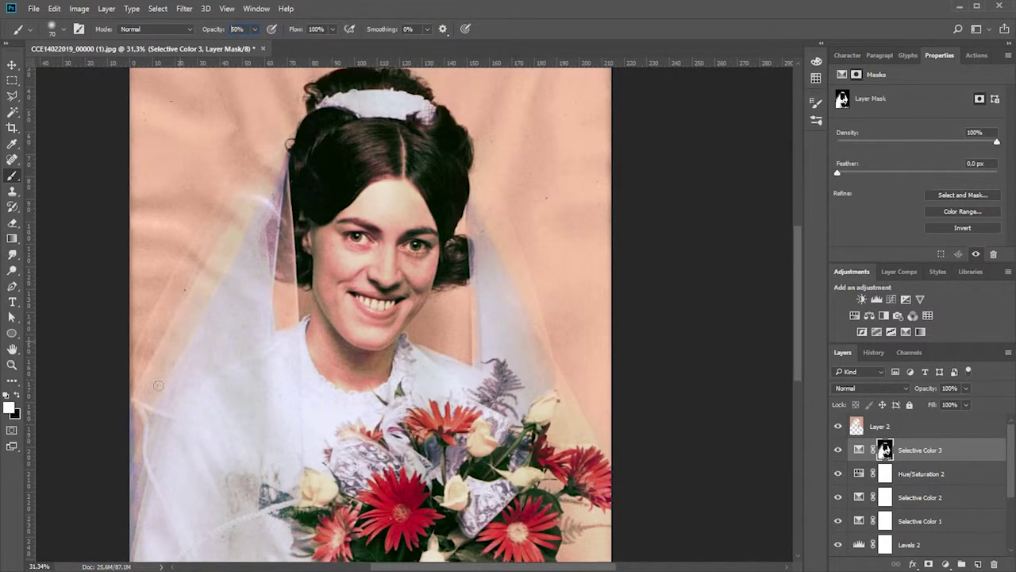
drag(460, 238, 302, 280)
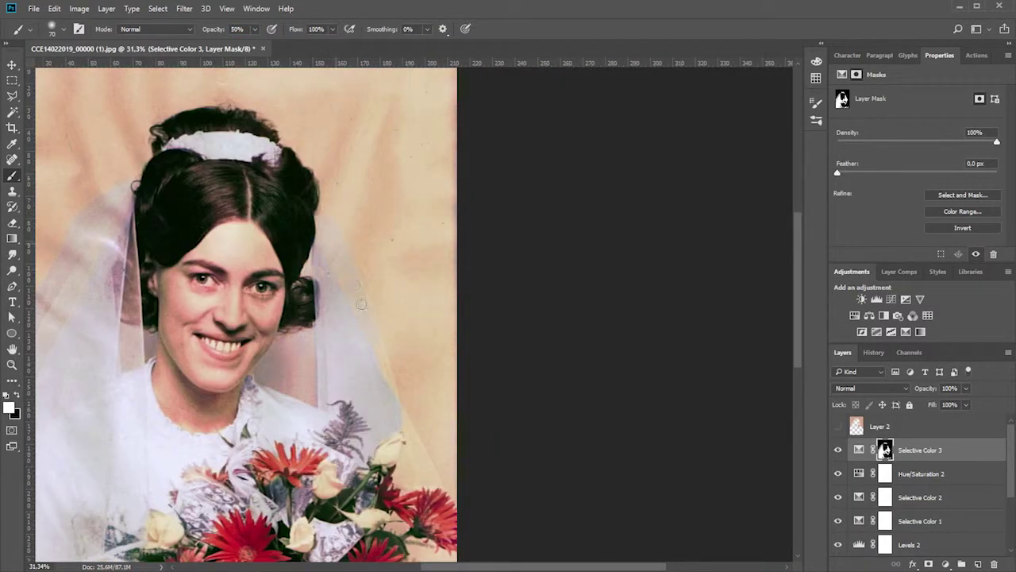
scroll(361, 304, down, 3)
click(837, 426)
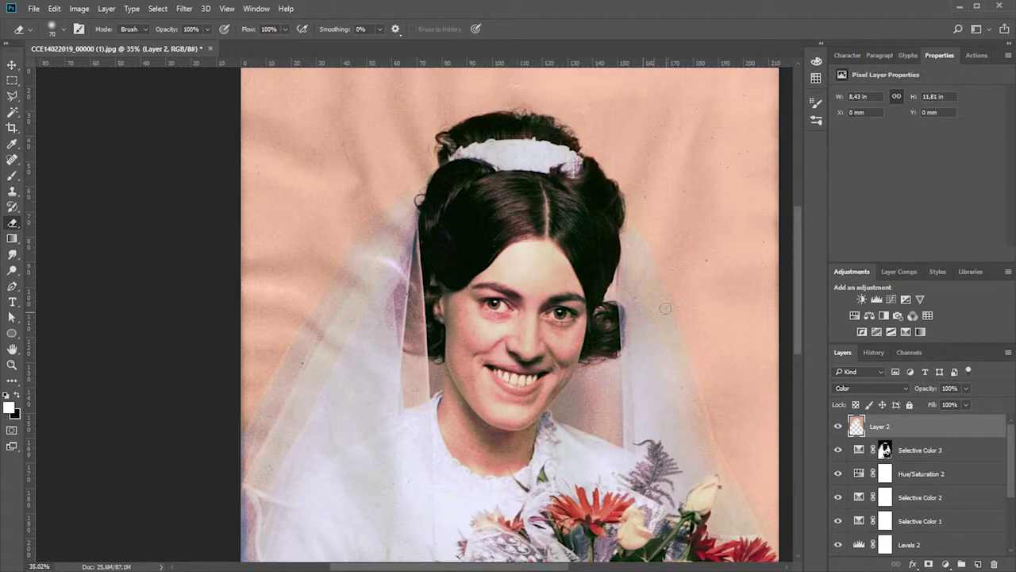
Pick the Brush on the Selective Color 3 mask and set Layer 3 to Color blend mode.
scroll(665, 308, down, 3)
scroll(508, 317, down, 2)
key(b)
click(885, 451)
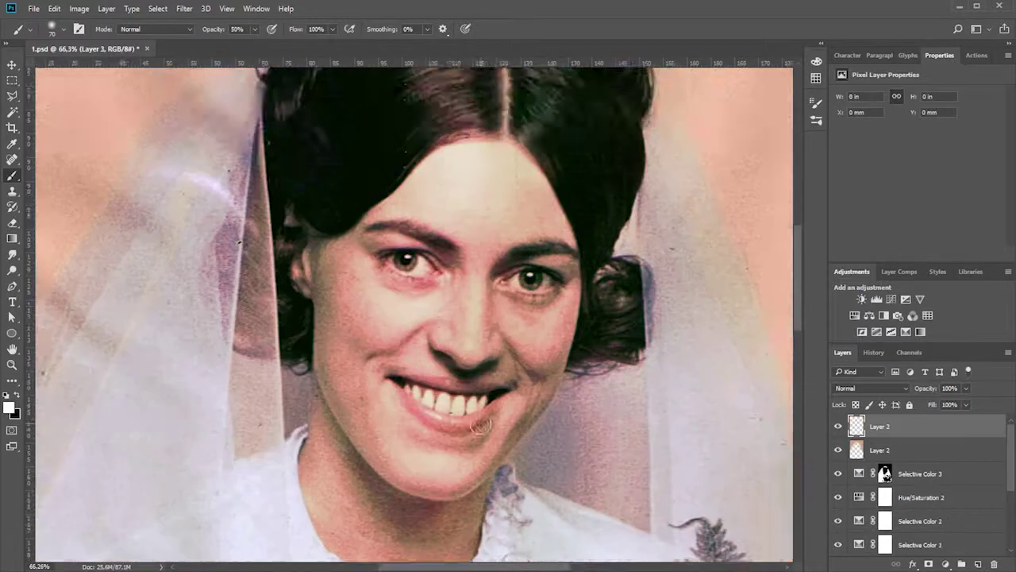
key(alt+shift+c)
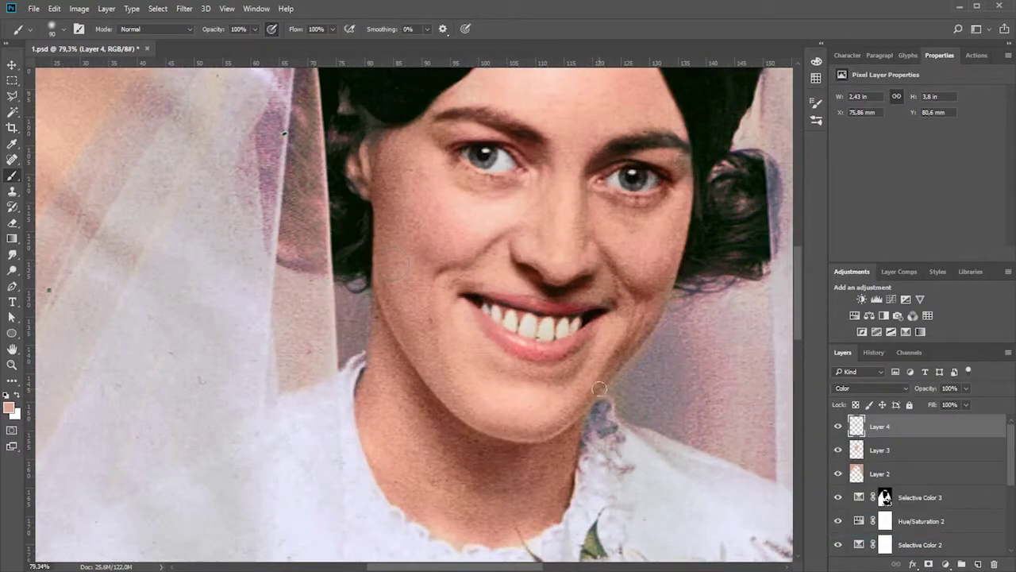
Zoom in on the portrait while building colouring Layers 5–7.
scroll(547, 279, up, 3)
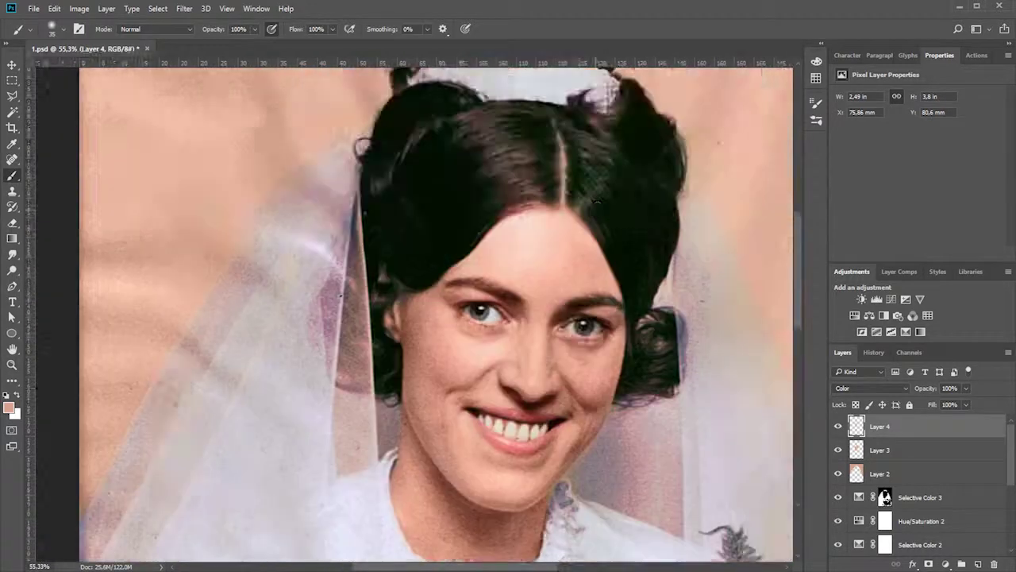
scroll(654, 330, up, 5)
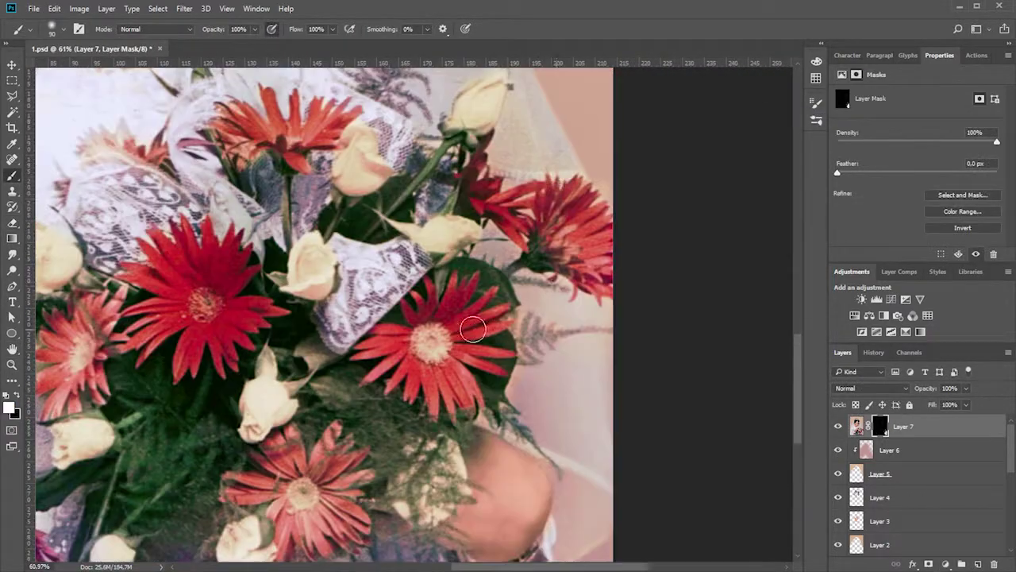
Enlarge the brush and switch to white for painting Layer 7's mask over the wide veil area.
scroll(472, 329, down, 5)
scroll(412, 328, up, 5)
scroll(413, 328, left, 10)
key(bracketright)
key(bracketright)
key(bracketright)
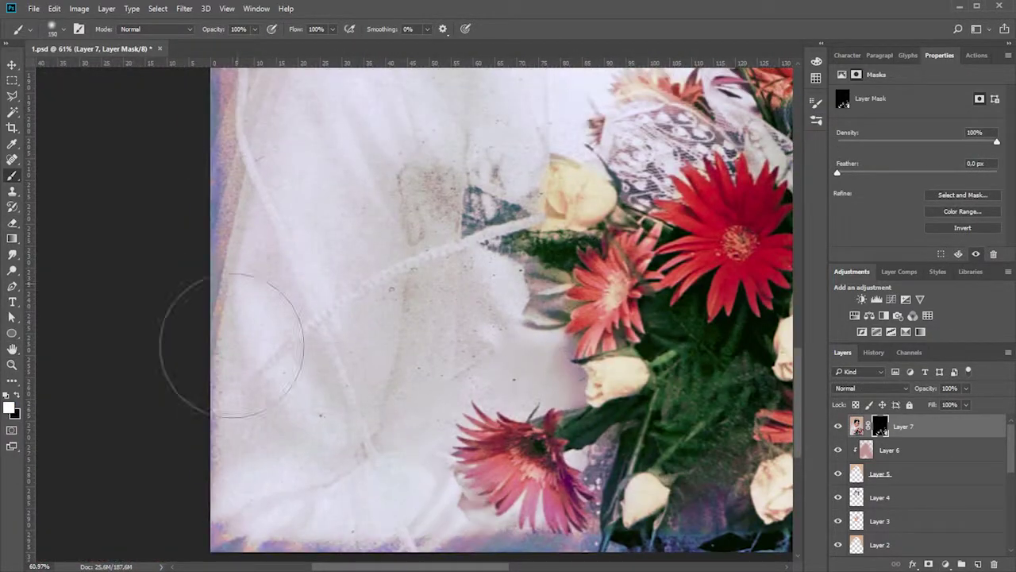
scroll(384, 497, up, 3)
scroll(421, 350, up, 3)
scroll(476, 317, up, 3)
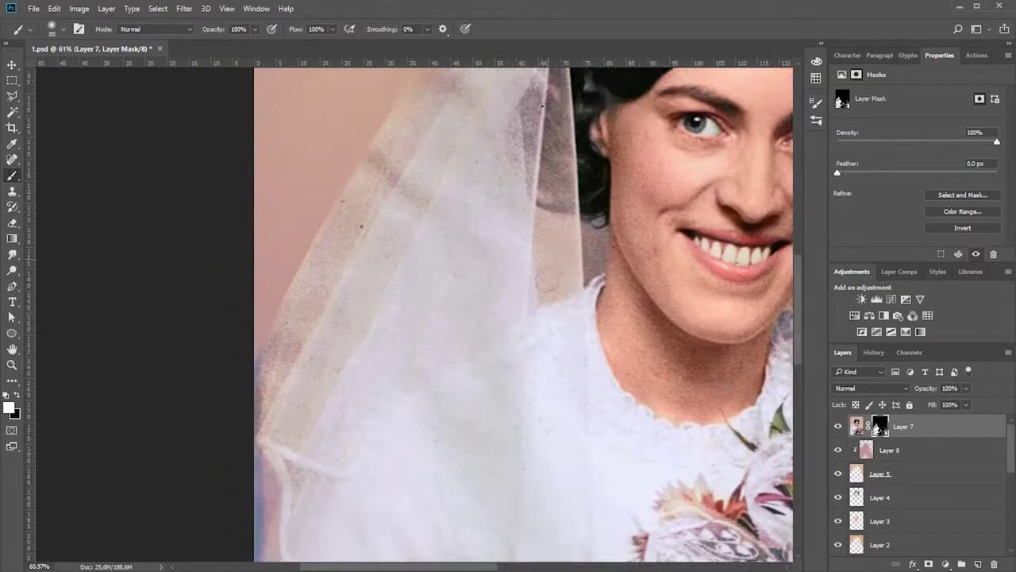
scroll(548, 286, up, 3)
key(bracketright)
key(bracketright)
key(bracketright)
key(x)
Paint in Layer 7's mask across the bride's face to smooth her skin.
scroll(444, 350, up, 3)
scroll(444, 349, right, 4)
scroll(413, 334, up, 3)
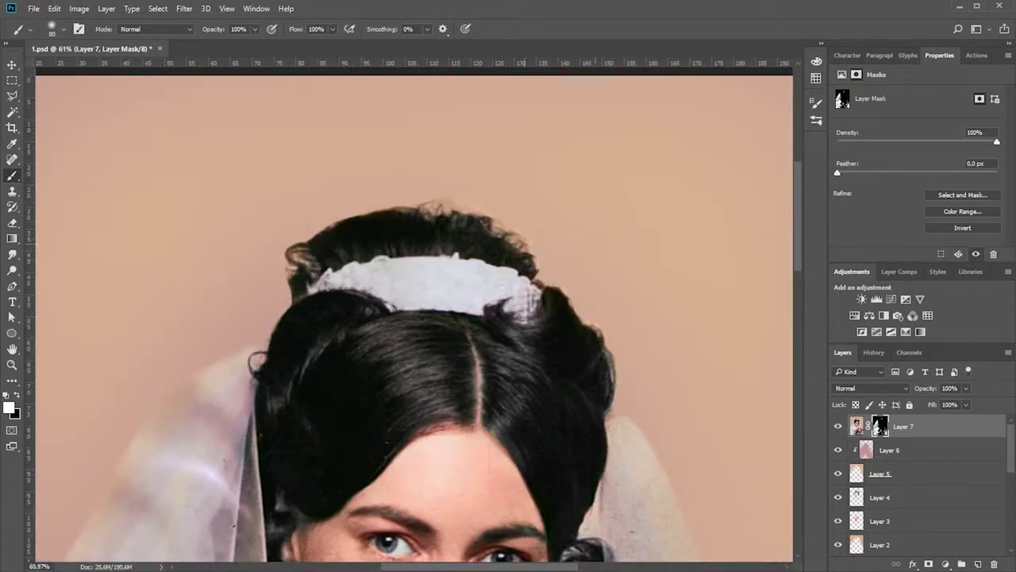
scroll(413, 333, down, 10)
scroll(413, 333, right, 4)
scroll(411, 323, right, 2)
scroll(411, 323, down, 3)
scroll(411, 323, left, 5)
scroll(411, 323, up, 1)
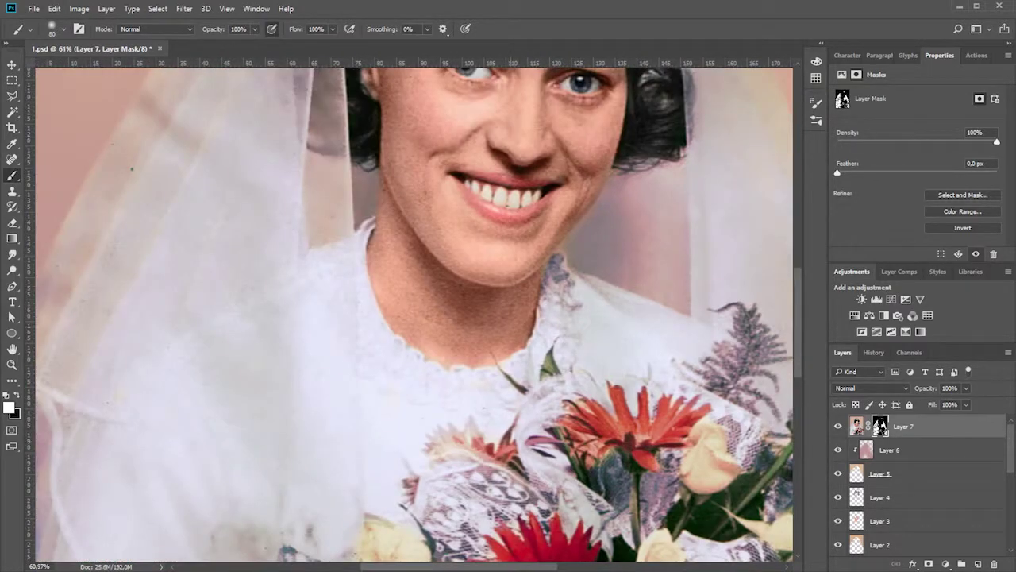
scroll(417, 252, up, 5)
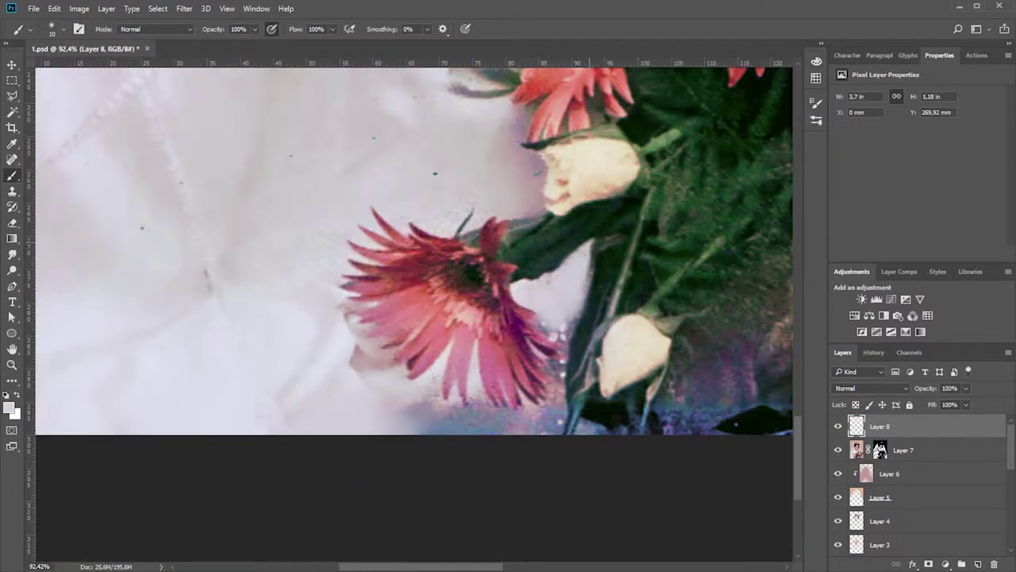
Cover the bluish patch on the dress and heal a small flaw near the bride's teeth.
mouse_move(403, 405)
mouse_down()
mouse_move(551, 393)
mouse_move(508, 423)
mouse_up()
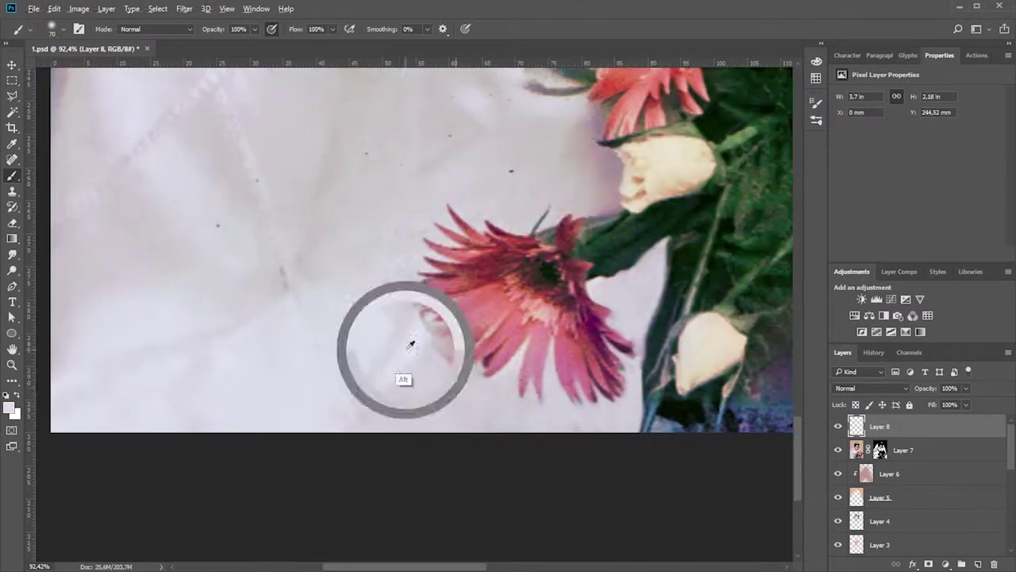
drag(201, 194, 354, 250)
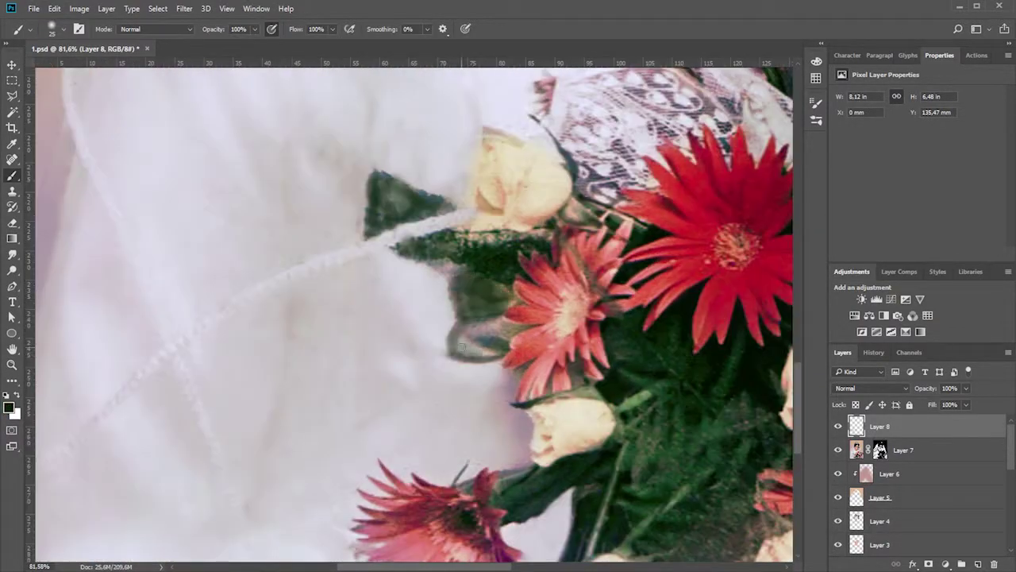
scroll(461, 347, up, 1)
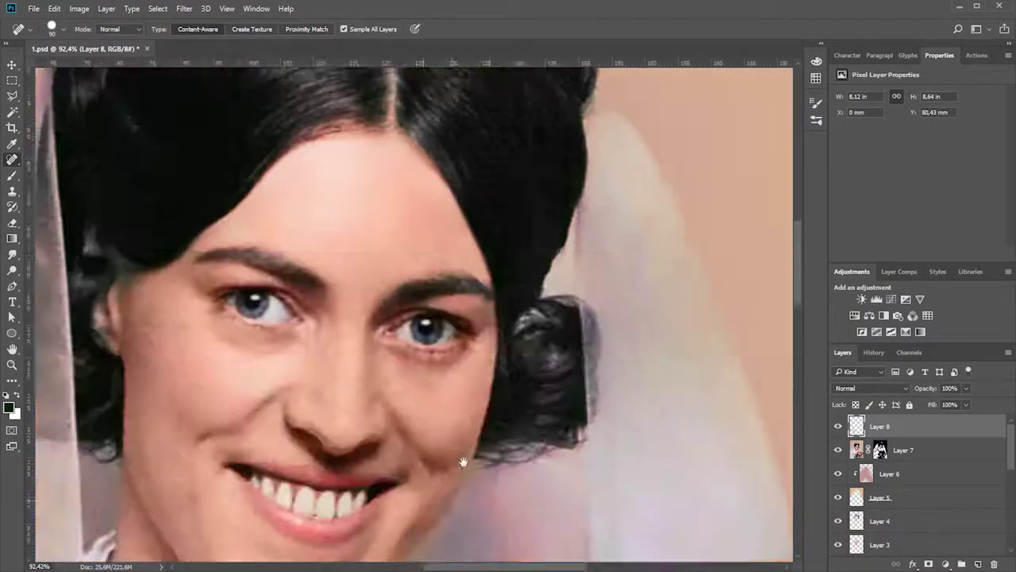
drag(482, 296, 490, 291)
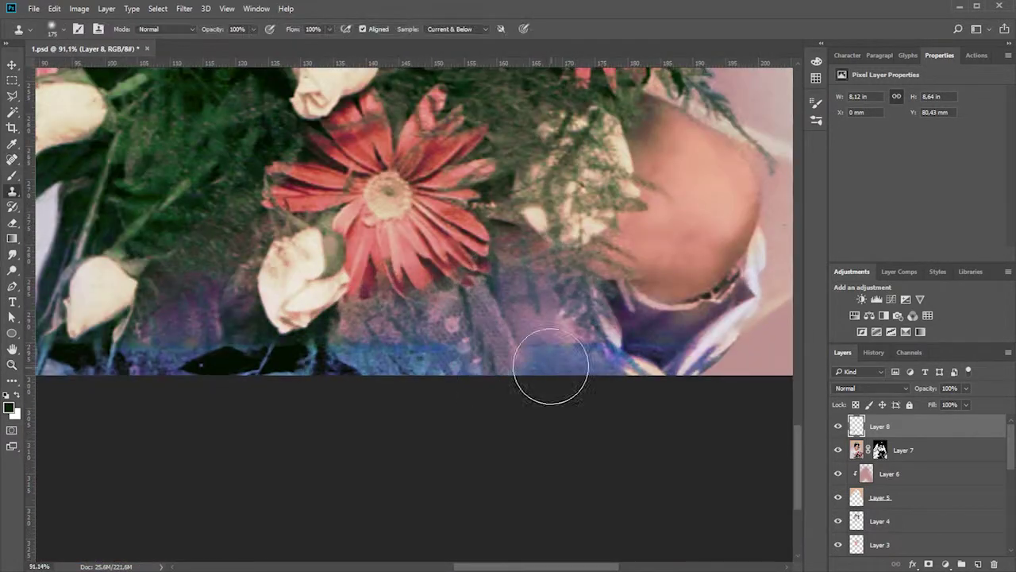
Sample a lavender dress colour and brush it over the remaining bluish stains by the bouquet.
key(b)
alt+click(613, 332)
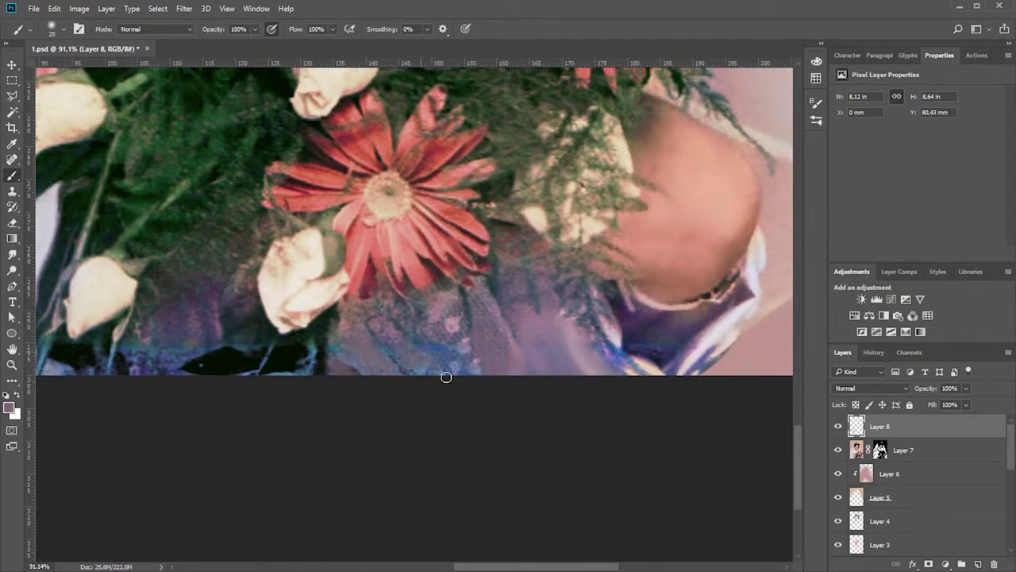
drag(526, 365, 617, 368)
mouse_move(423, 351)
mouse_down()
mouse_move(431, 288)
mouse_move(542, 407)
mouse_up()
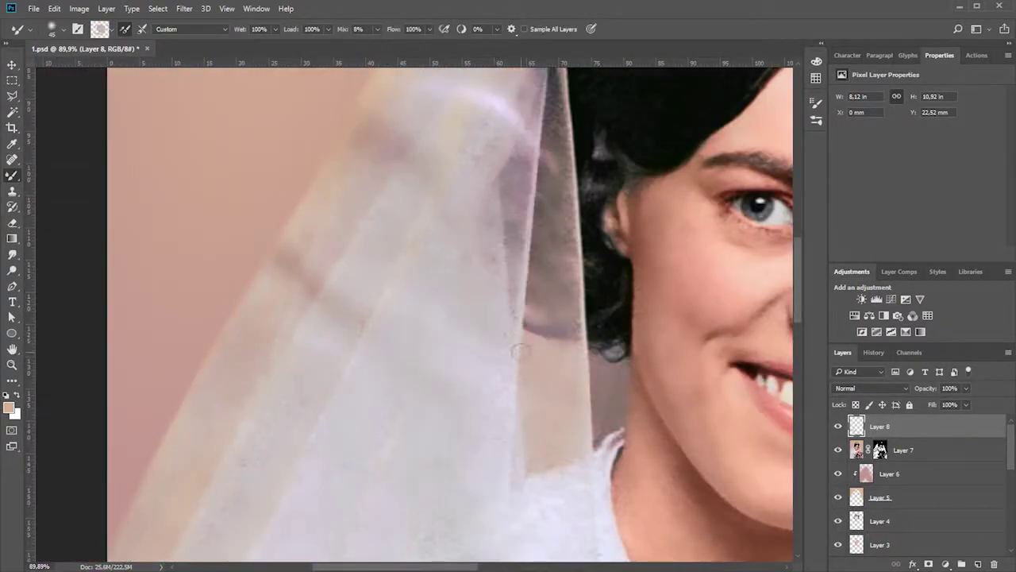
Add Layer 9 and set the Mixer Brush to a Wet blending preset.
key(ctrl+shift+alt+n)
click(191, 28)
click(186, 100)
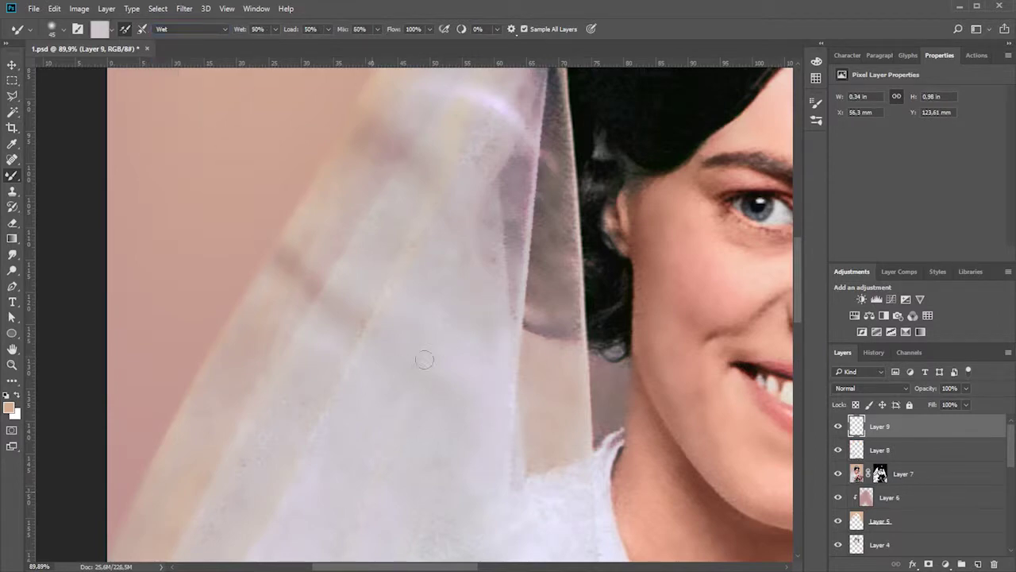
click(191, 28)
click(187, 75)
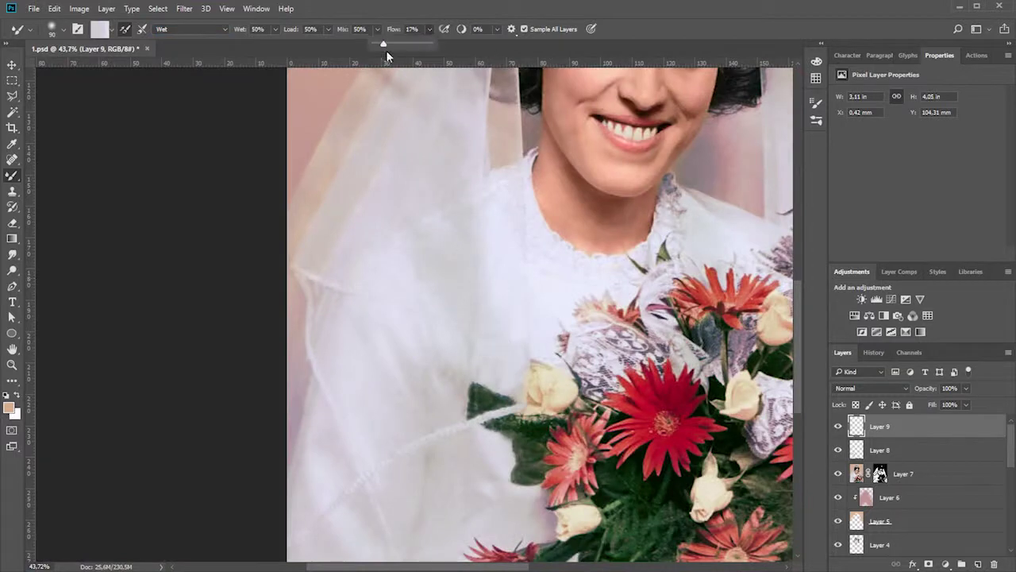
Blend away the veil's dark band and smooth the neck with a sampled skin tone.
scroll(412, 336, down, 4)
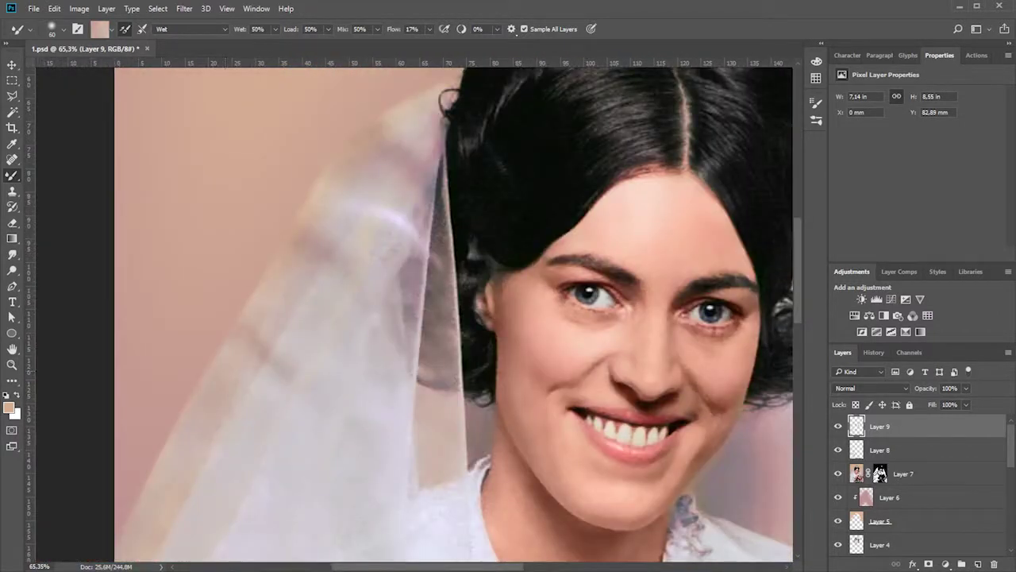
drag(321, 238, 289, 256)
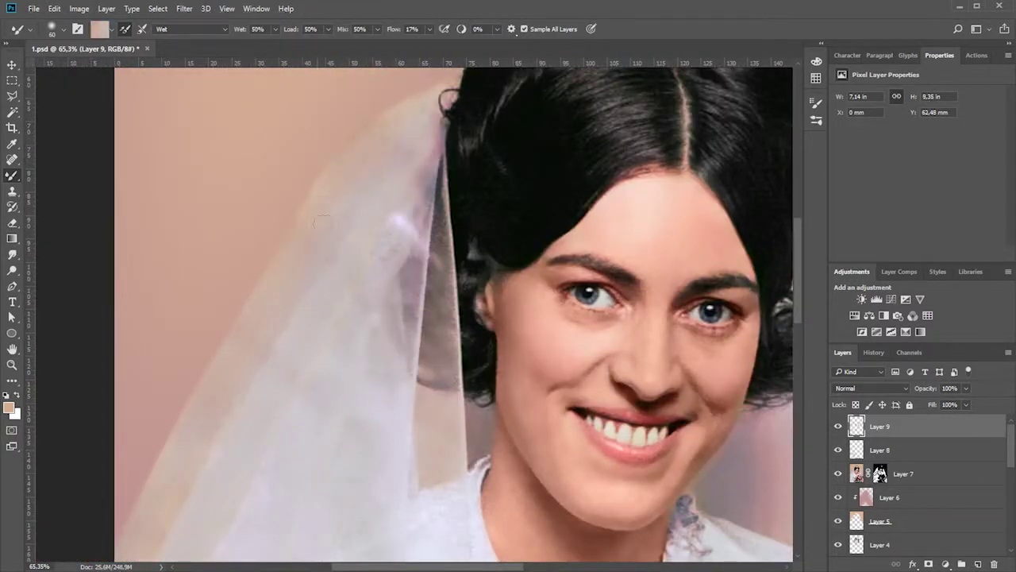
key(bracketright)
key(bracketright)
key(bracketright)
scroll(331, 274, down, 5)
scroll(266, 326, down, 3)
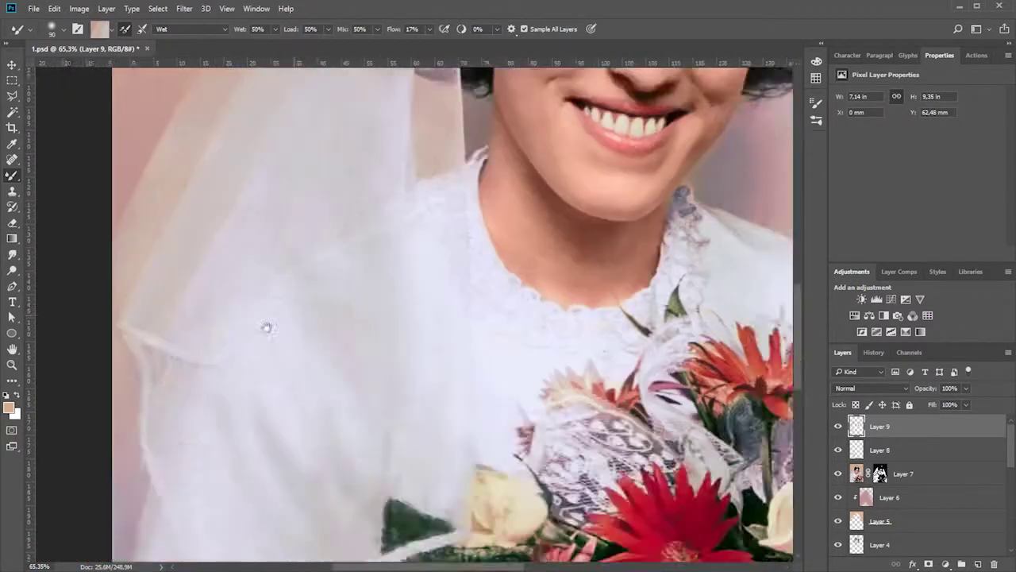
scroll(575, 360, up, 5)
scroll(576, 360, right, 5)
key(ctrl+0)
alt+click(563, 323)
scroll(488, 318, up, 5)
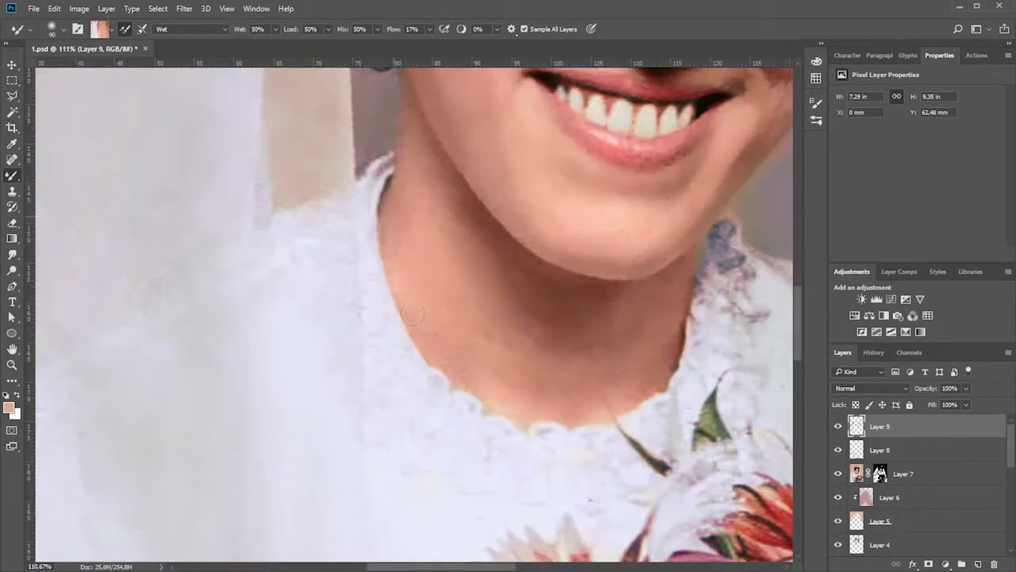
key(bracketleft)
key(bracketleft)
key(bracketleft)
Add Layer 10 set to Color blend mode.
key(ctrl+0)
click(978, 563)
click(871, 388)
Add a Selective Color adjustment above stamped Layer 11 and its copy with Whites Black at −6.
click(850, 548)
key(b)
scroll(565, 264, up, 3)
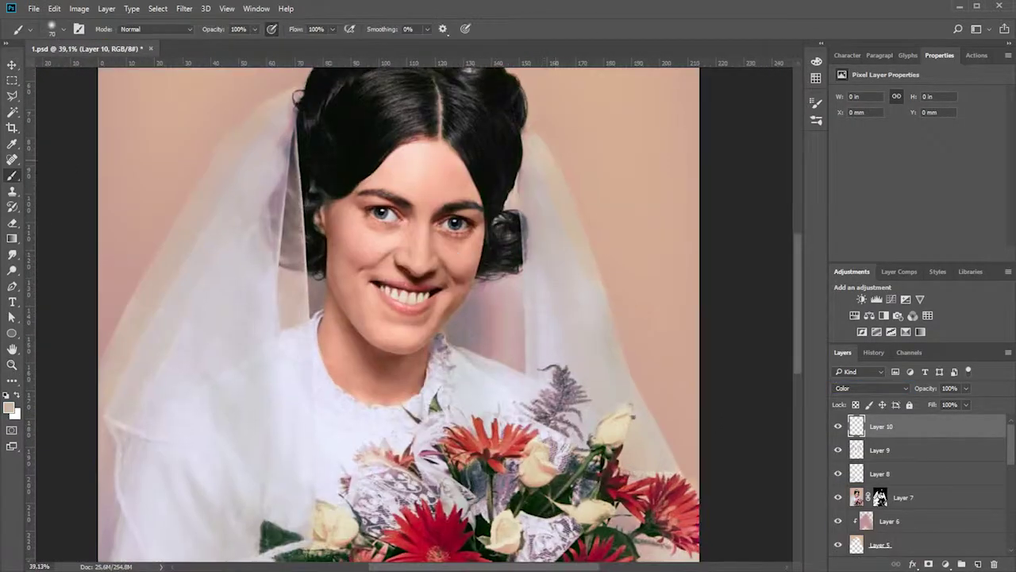
scroll(566, 264, down, 5)
scroll(516, 357, up, 3)
scroll(475, 474, up, 2)
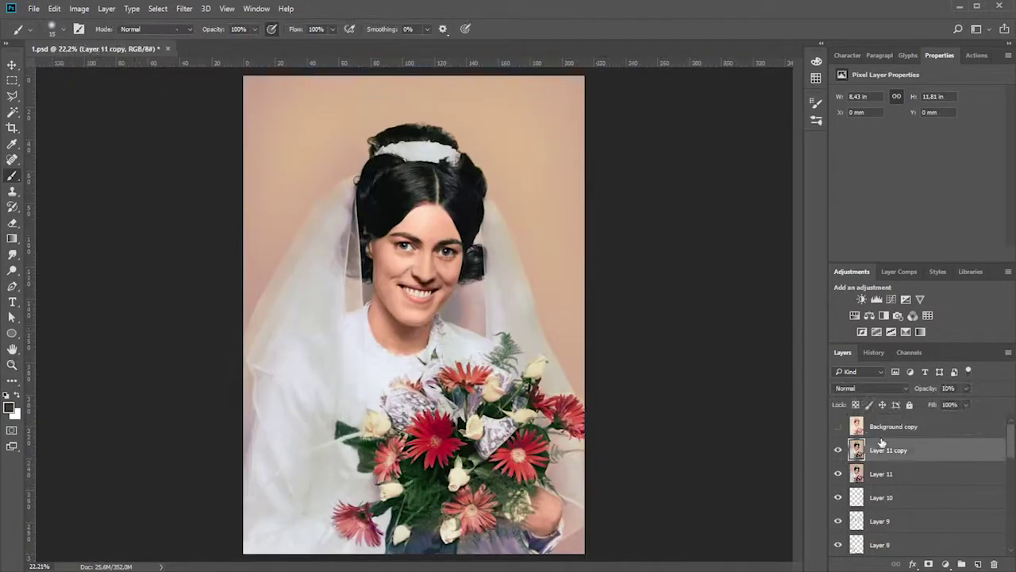
drag(910, 205, 912, 205)
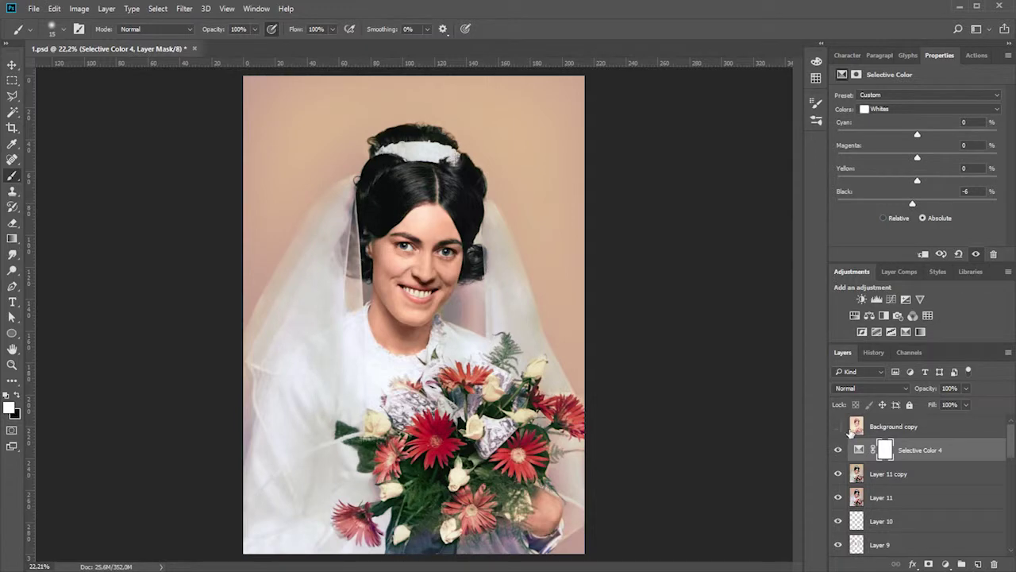
Toggle Background copy on and off twice to compare the faded original with the colourised result.
click(839, 428)
click(839, 428)
scroll(470, 212, up, 5)
click(838, 427)
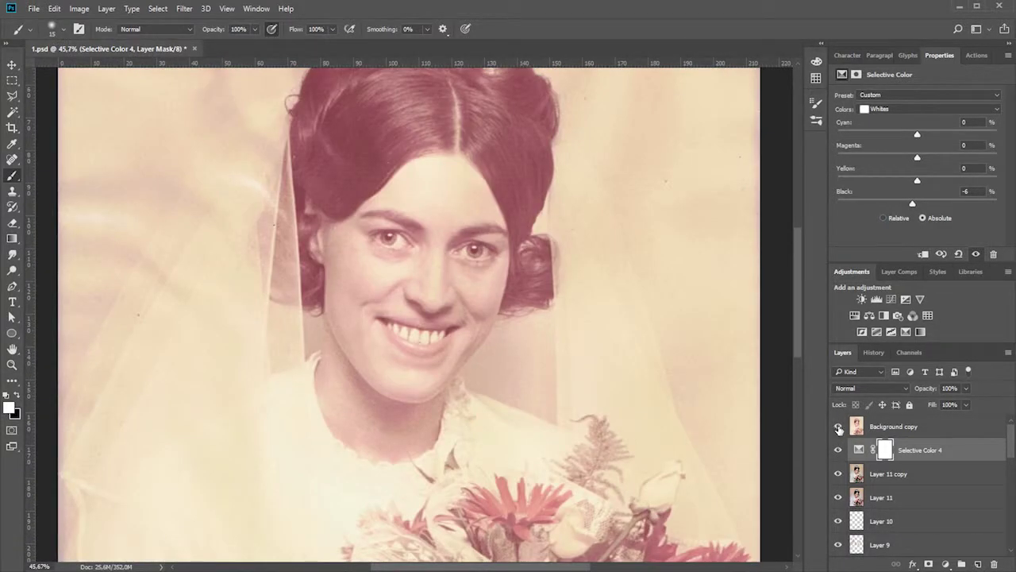
click(838, 428)
Briefly show and then hide the faded original layer to compare it with the restored portrait.
click(838, 429)
click(838, 429)
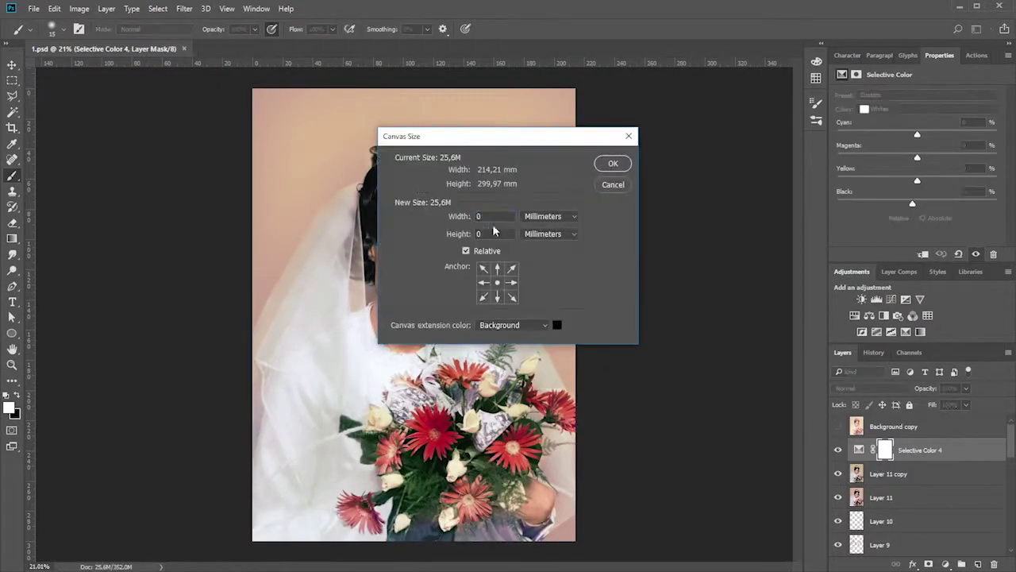